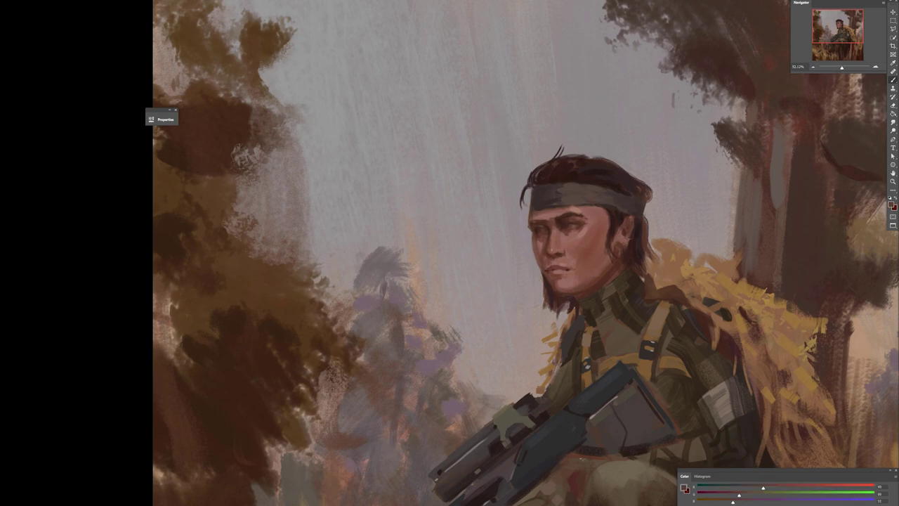
Step: Sample the cheek and brow tones, increase the colour's blue component, and touch up the forehead's edge just below the headband
left_click(596, 241, "alt")
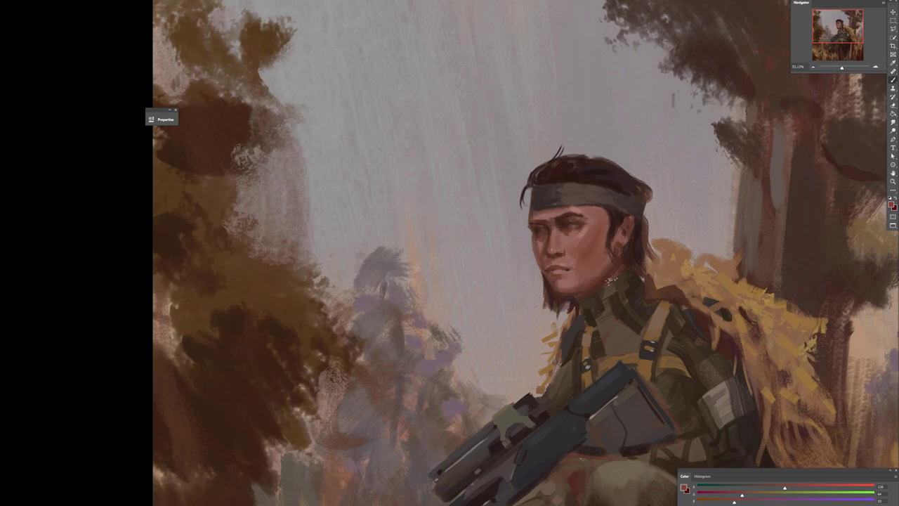
left_click(552, 222, "alt")
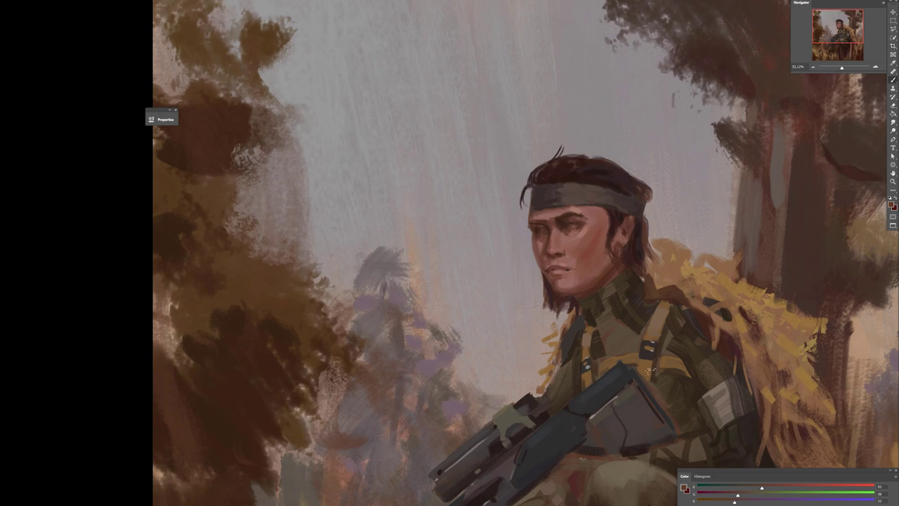
left_click_drag(734, 502, 773, 502)
left_click_drag(530, 212, 531, 219)
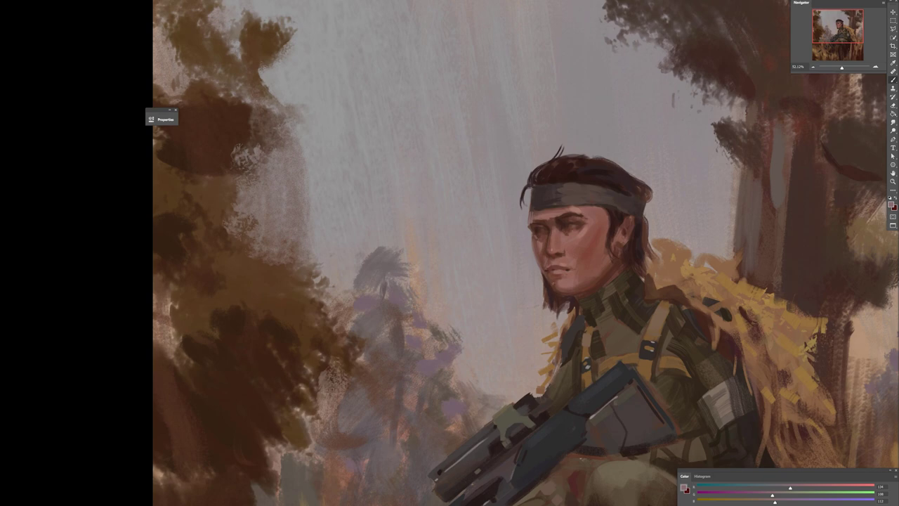
Step: Sample tones from the jaw and under the eye, add a little blue, and refine the dark accents on the face
left_click(541, 287, "alt")
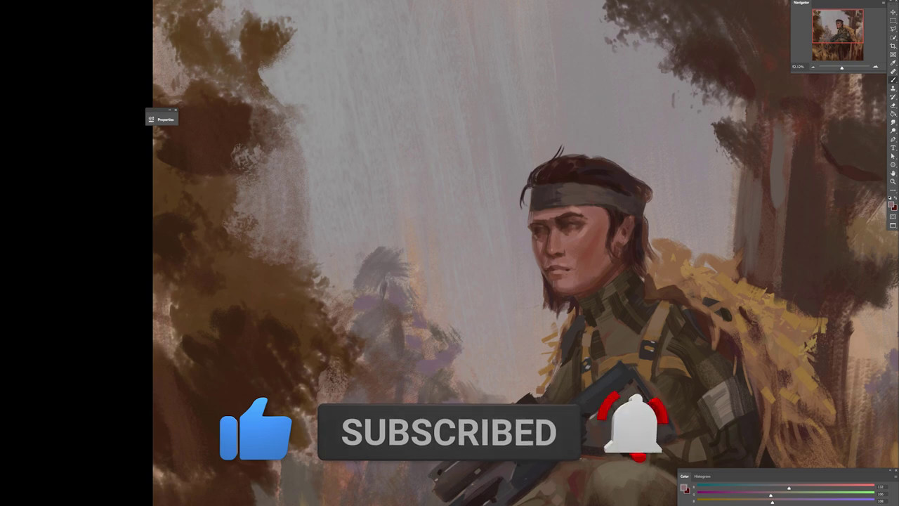
left_click(566, 236, "alt")
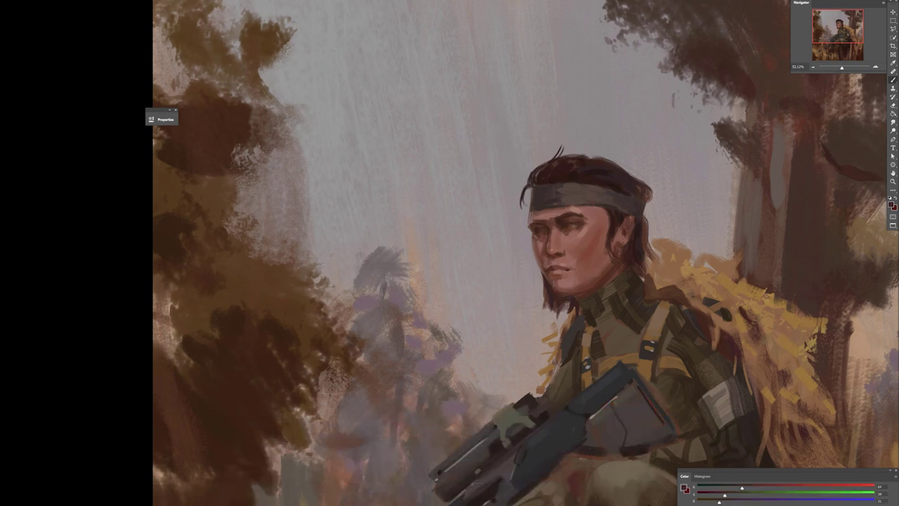
left_click_drag(718, 501, 727, 502)
scroll(751, 338, "down", 3)
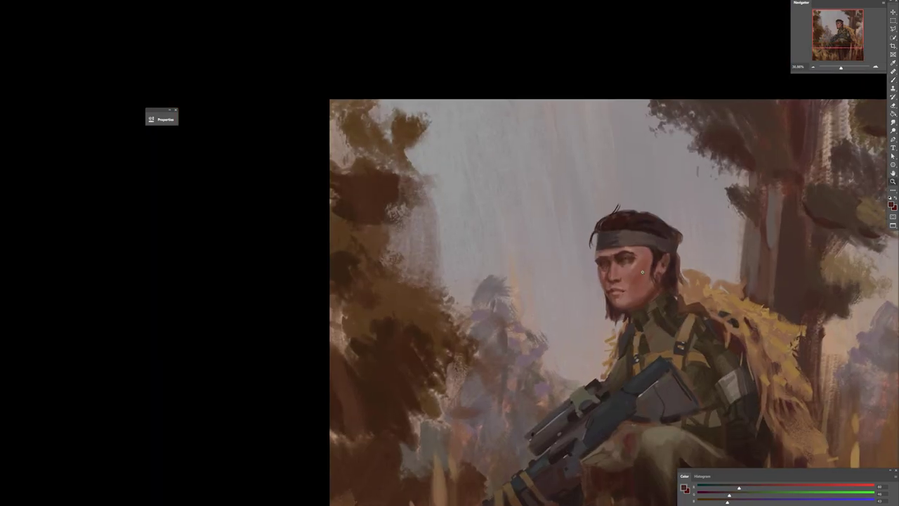
scroll(743, 397, "down", 3)
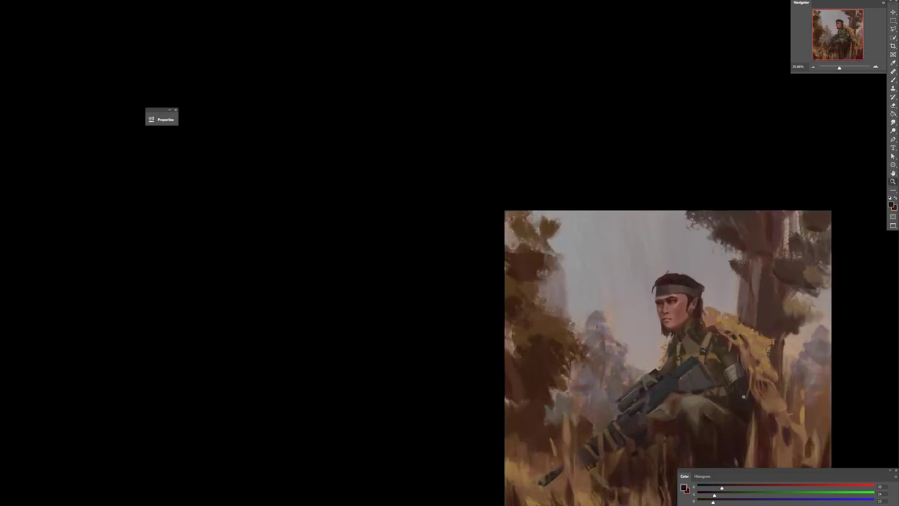
Step: Refine the lips and the mouth corner in close-up with small strokes, using tones sampled from around the chin and mouth
scroll(653, 302, "up", 4)
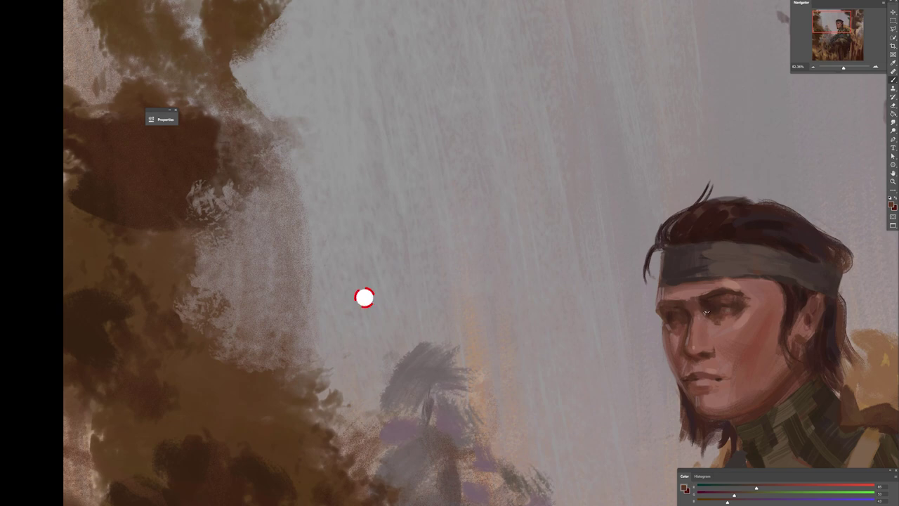
scroll(705, 312, "right", 5)
scroll(706, 312, "up", 2)
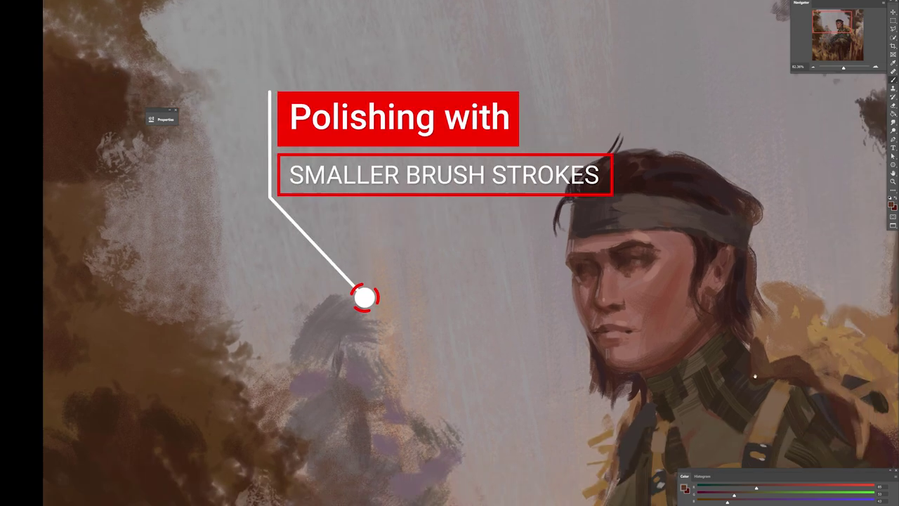
left_click(661, 355, "alt")
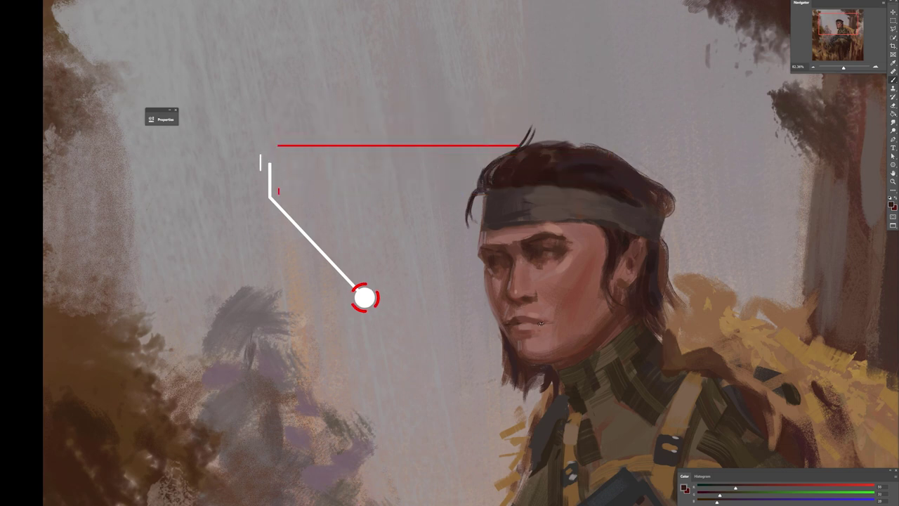
left_click(544, 341, "alt")
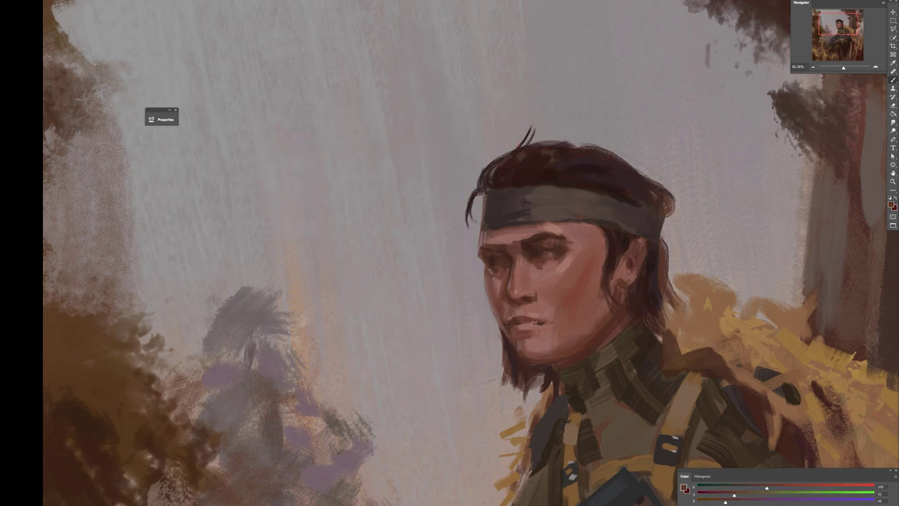
left_click(522, 322, "alt")
Step: Try painting loose dark hair strands across the headband and down over the forehead and cheek
left_click(604, 230, "alt")
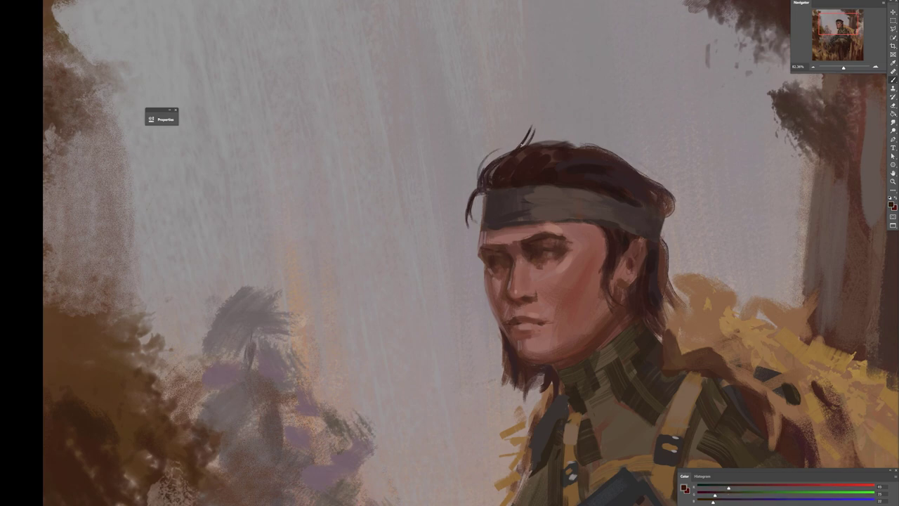
left_click(540, 191, "alt")
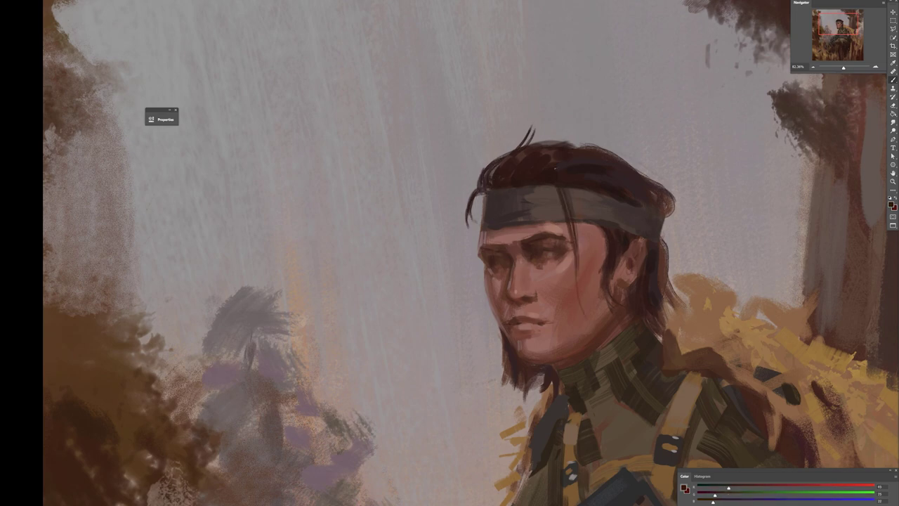
Step: Sample skin and shadow tones around the brow and forehead and refine that area of the face
left_click(547, 243, "alt")
left_click(530, 234, "alt")
left_click(584, 239, "alt")
left_click(576, 235, "alt")
left_click(587, 395, "alt")
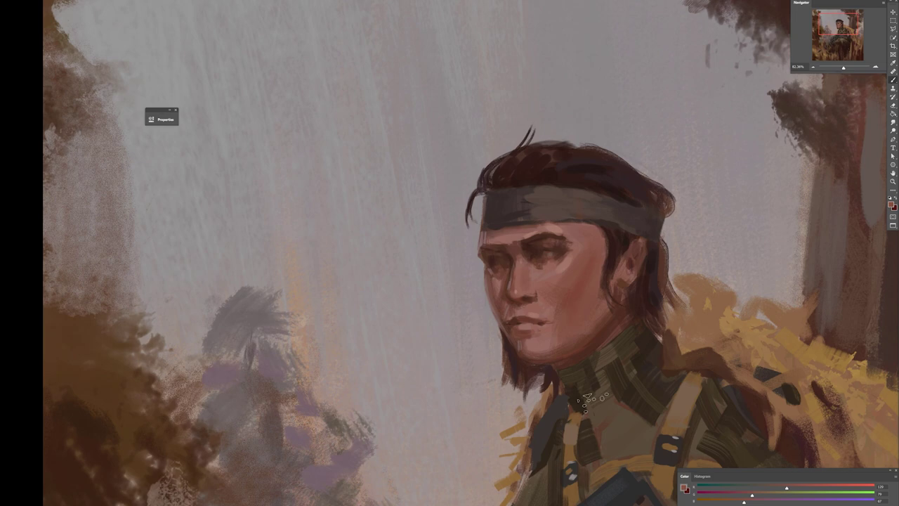
Step: Reshape the mouth and soften the chin with small strokes in tones sampled from the lips, chin and lower cheek
left_click(542, 334, "alt")
left_click(567, 326, "alt")
left_click(528, 315, "alt")
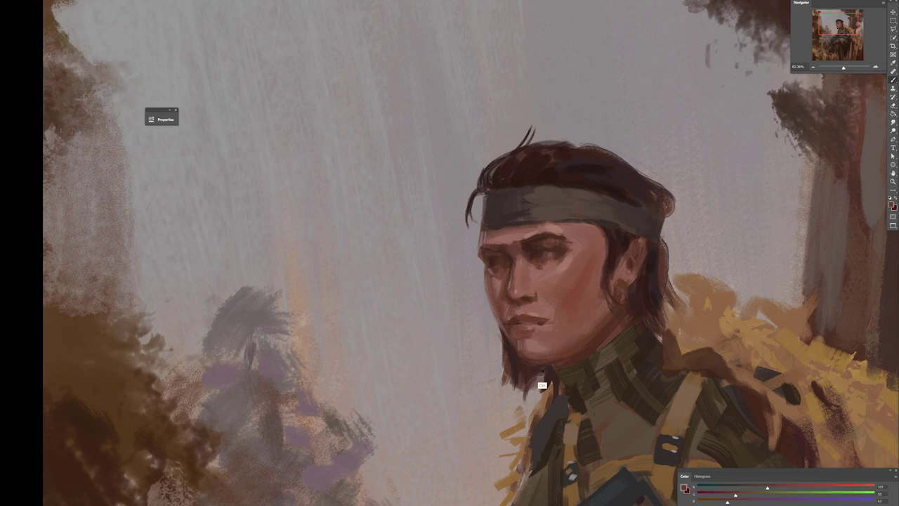
left_click(552, 335, "alt")
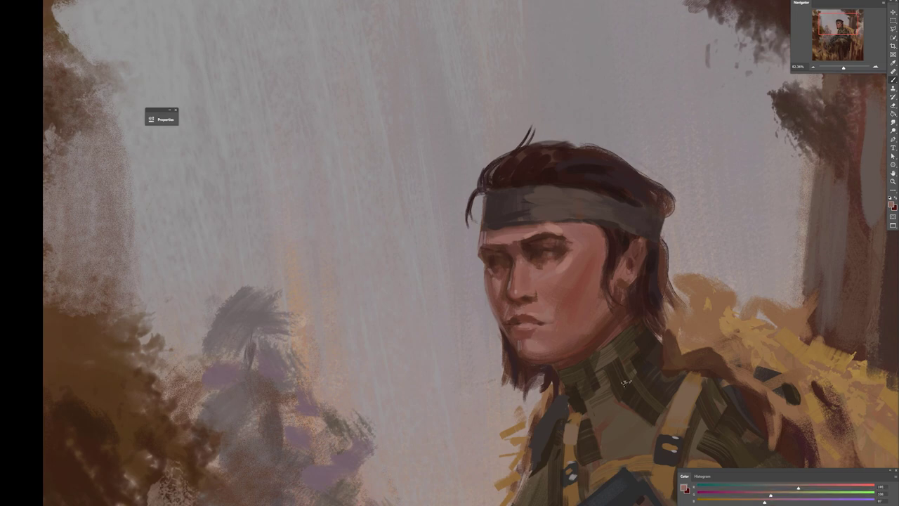
Step: Examine the whole composition, from the soldier's face and jacket down to the rifle and the foreground grass
scroll(628, 377, "down", 5)
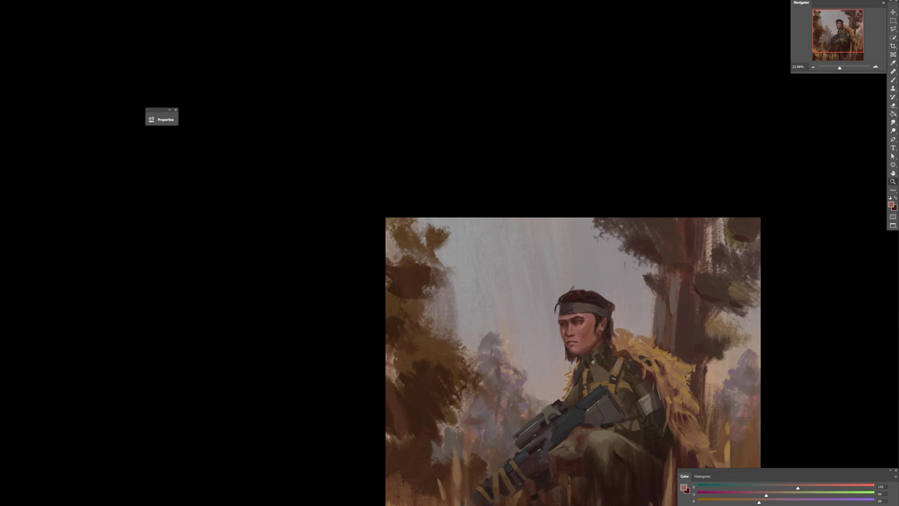
scroll(604, 340, "up", 3)
scroll(524, 230, "down", 1)
left_click(494, 220, "alt")
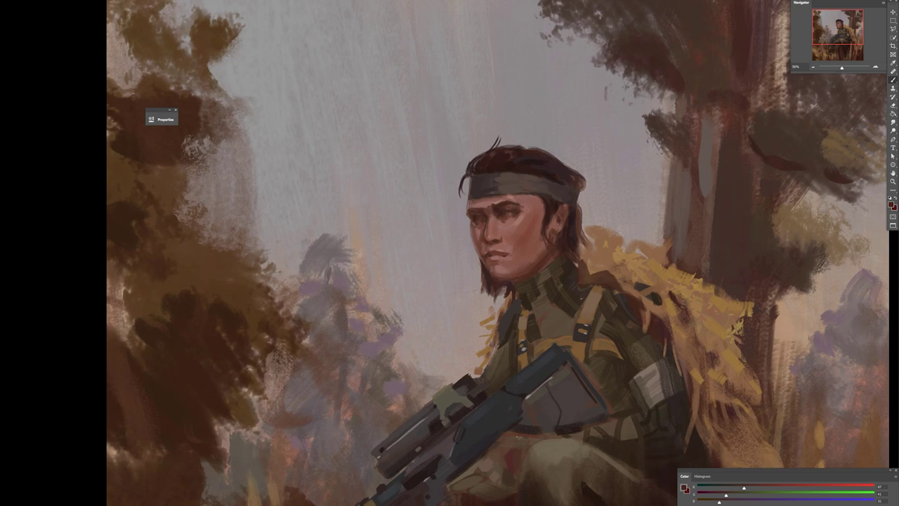
scroll(578, 243, "down", 2)
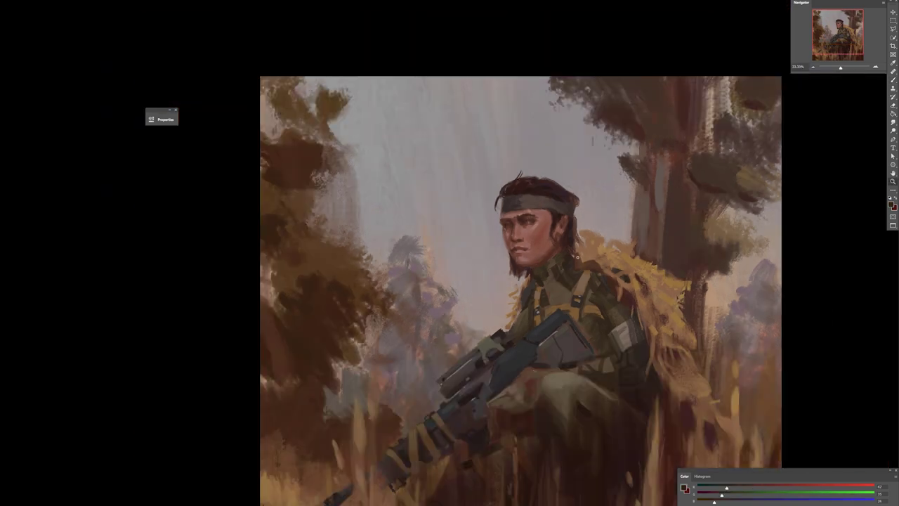
left_click_drag(569, 443, 586, 353)
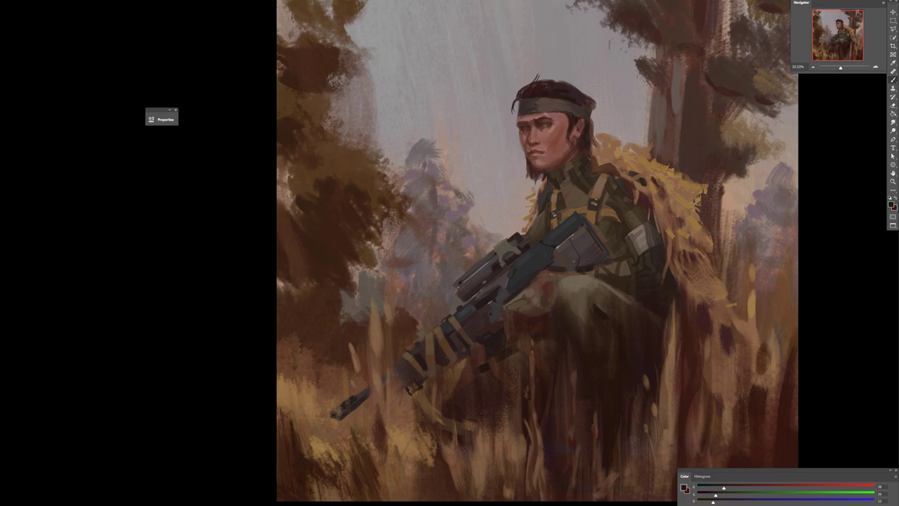
left_click_drag(676, 366, 666, 375)
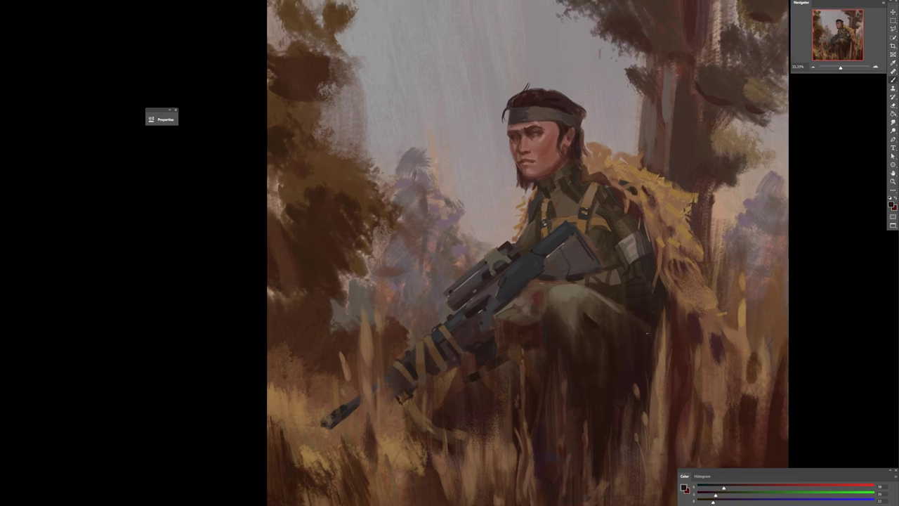
scroll(537, 147, "up", 3)
Step: Sample tones from the face, hair, headband and forehead and add fine detail to the headband and the forehead's edge
left_click(559, 171, "alt")
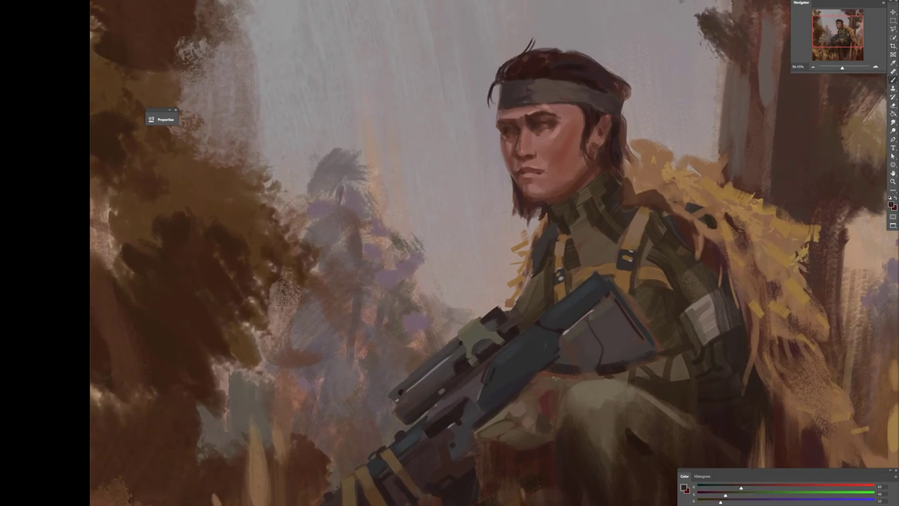
left_click(620, 172, "alt")
left_click(548, 83, "alt")
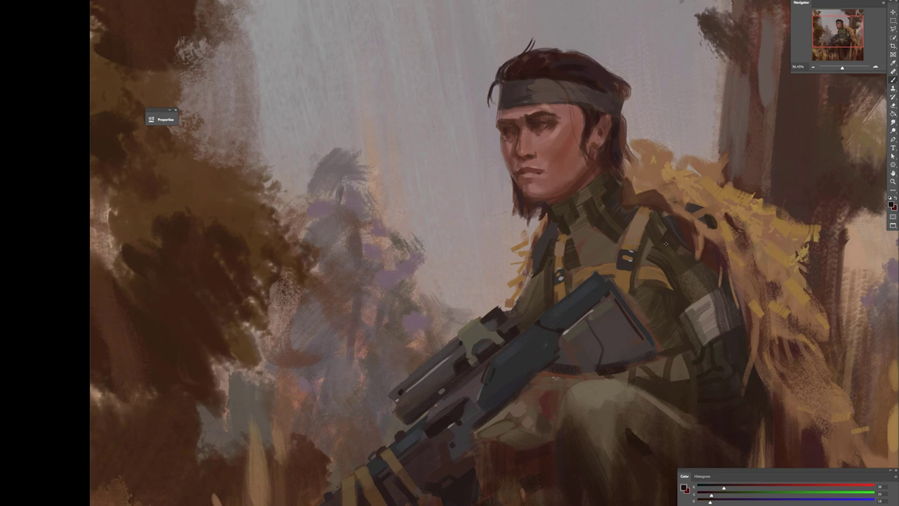
left_click(570, 117, "alt")
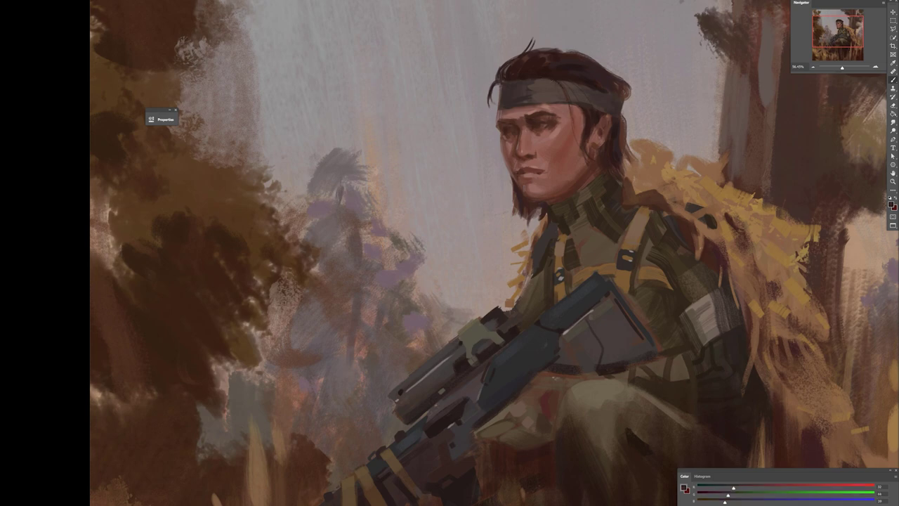
key("ctrl+0")
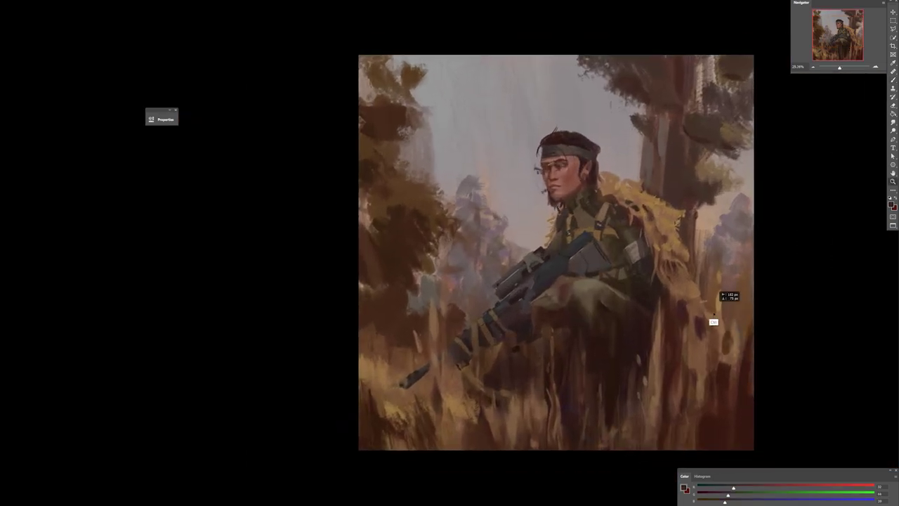